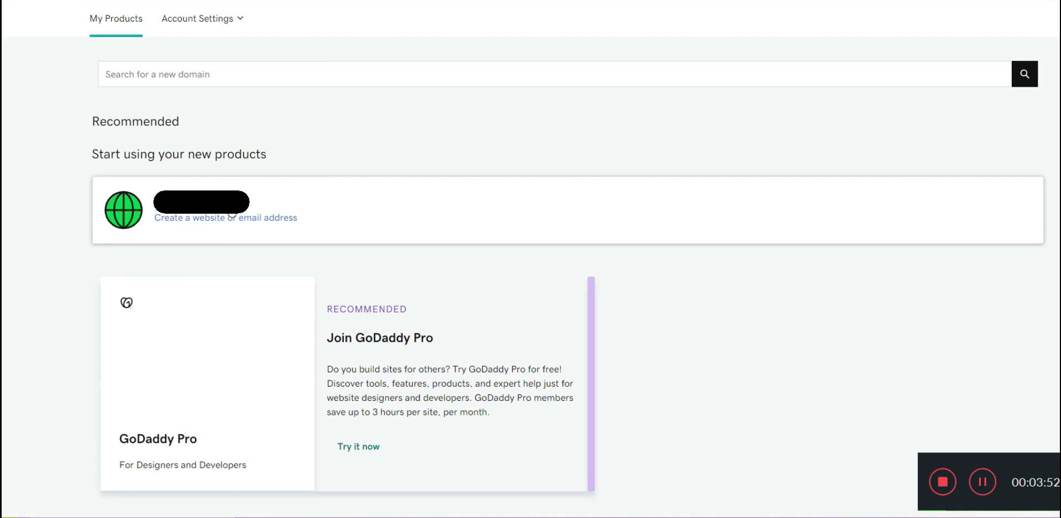
- Open the newly purchased domain in GoDaddy and view its domain settings
click(232, 217)
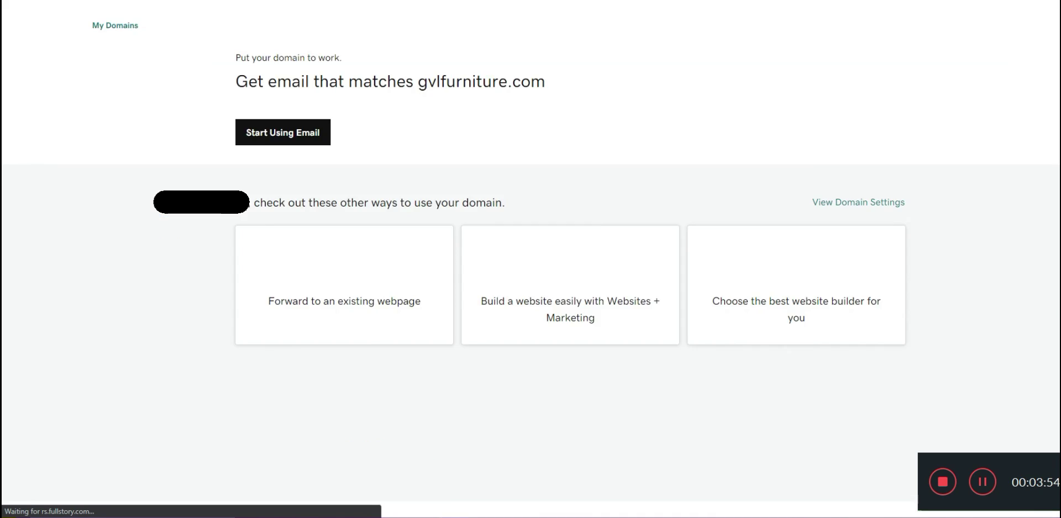
click(259, 229)
scroll(268, 201, down, 3)
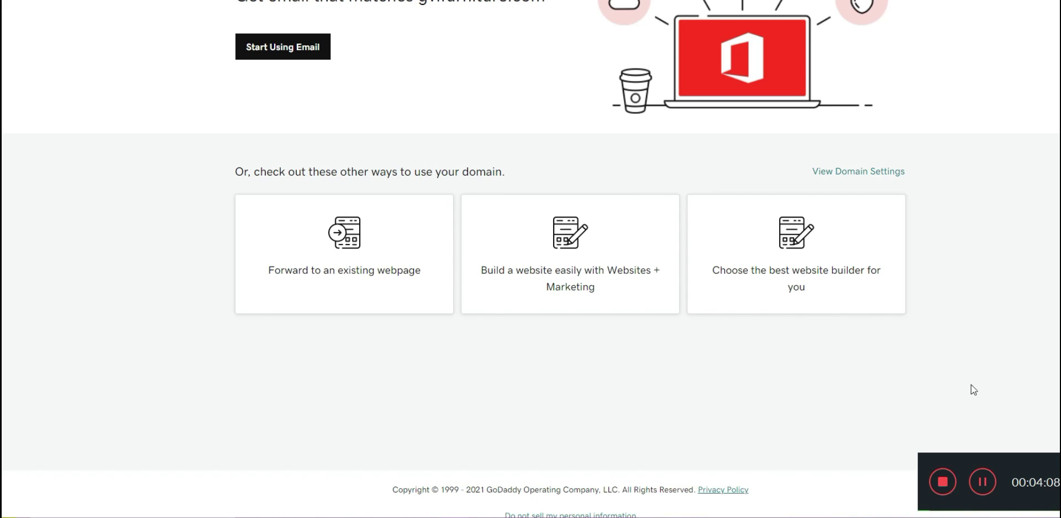
click(876, 175)
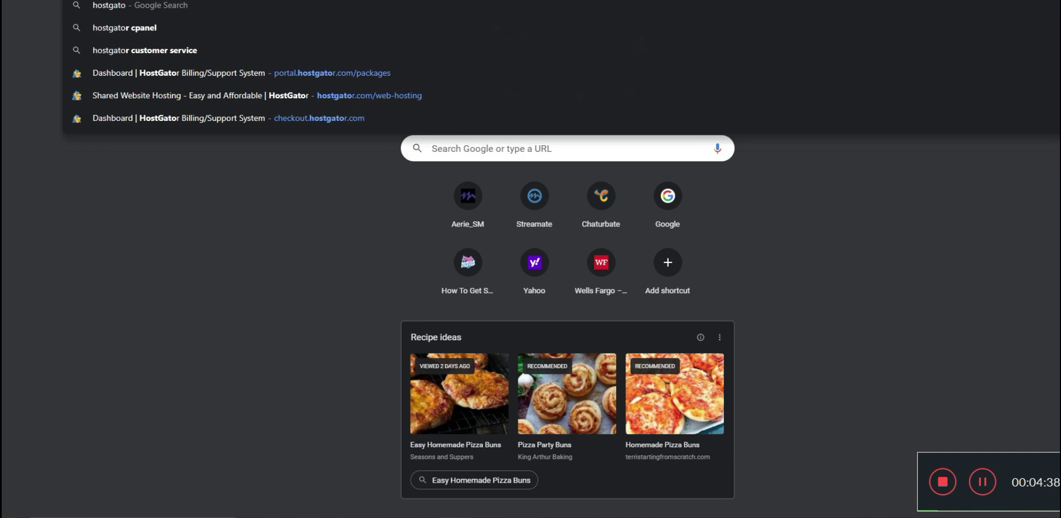
- Go to the HostGator website and sign in to the customer portal with the account's saved email and password
key(Return)
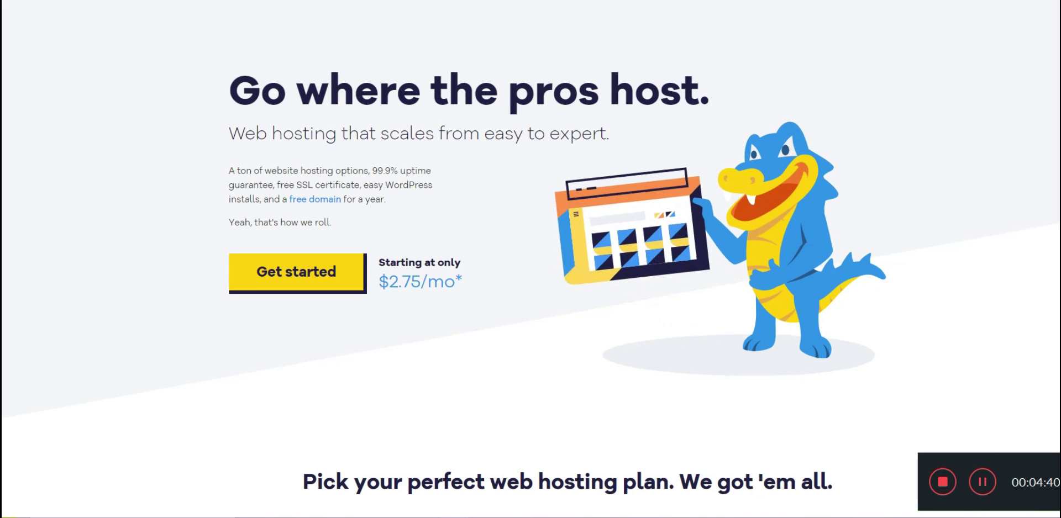
mouse_move(827, 2)
click(768, 26)
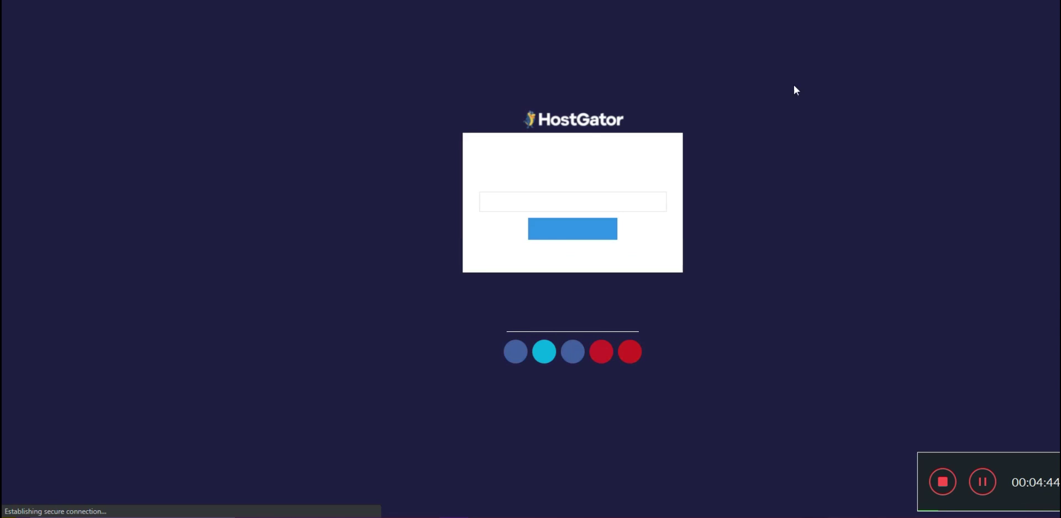
click(572, 231)
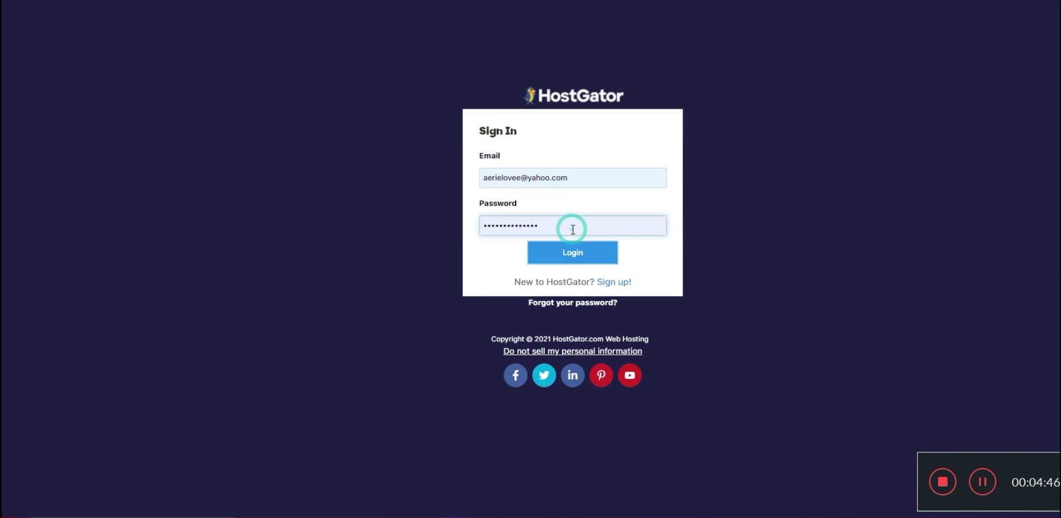
click(573, 266)
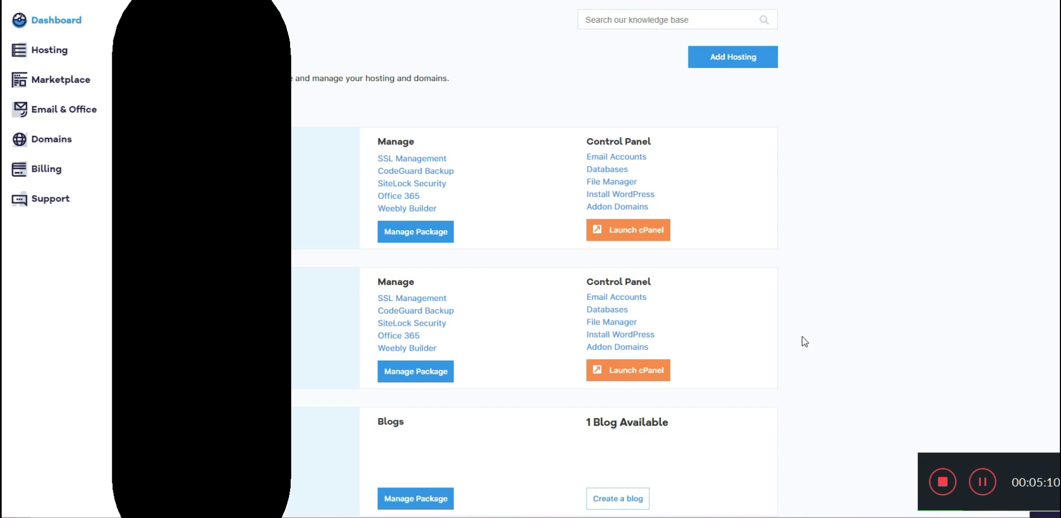
- Launch cPanel for the second hosting package
scroll(804, 341, down, 1)
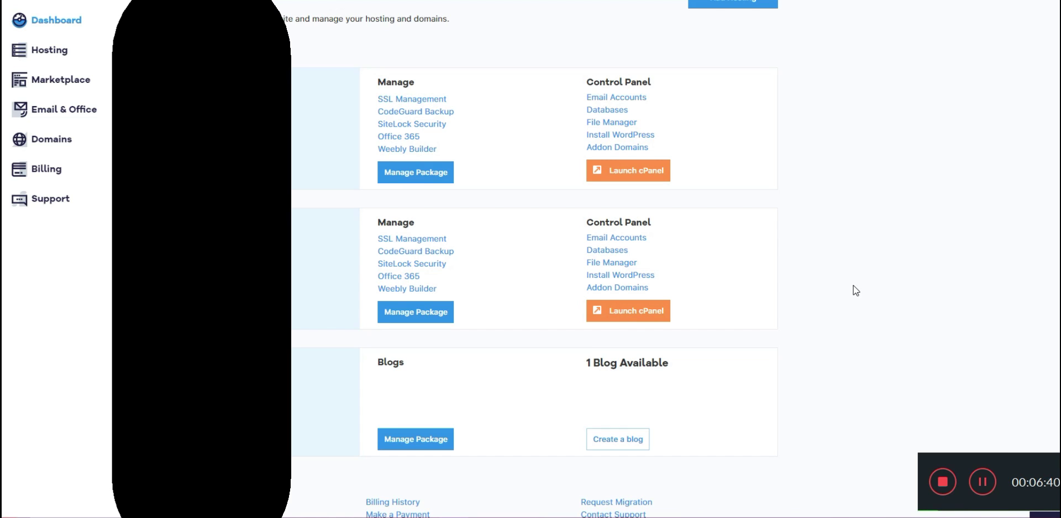
click(647, 313)
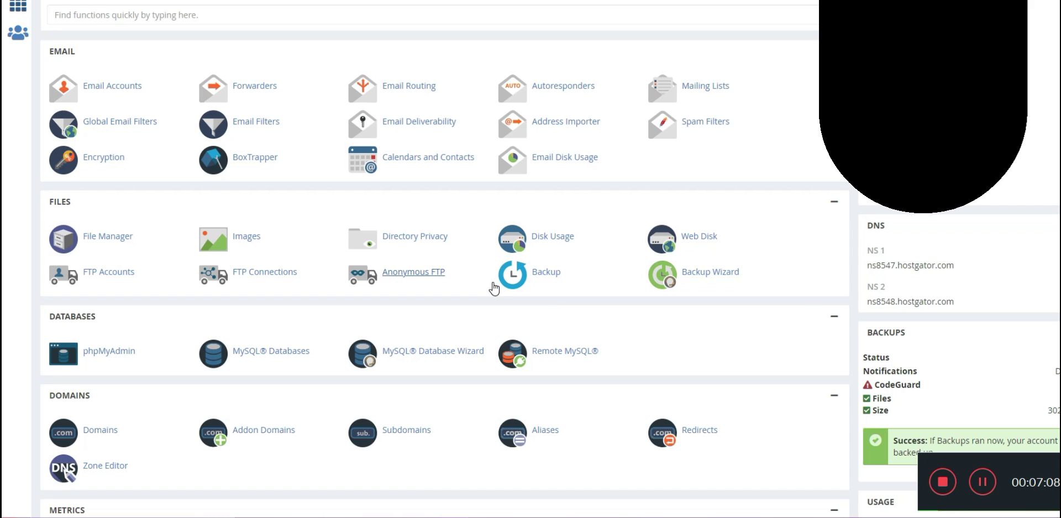
- Switch to the GoDaddy domain settings and open DNS management to examine the domain's nameservers
key(ctrl+Tab)
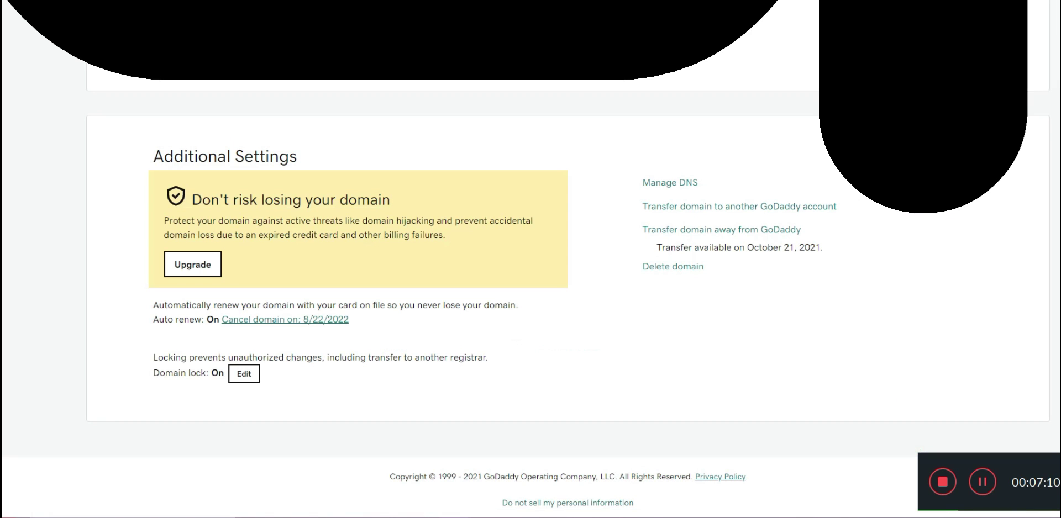
click(691, 186)
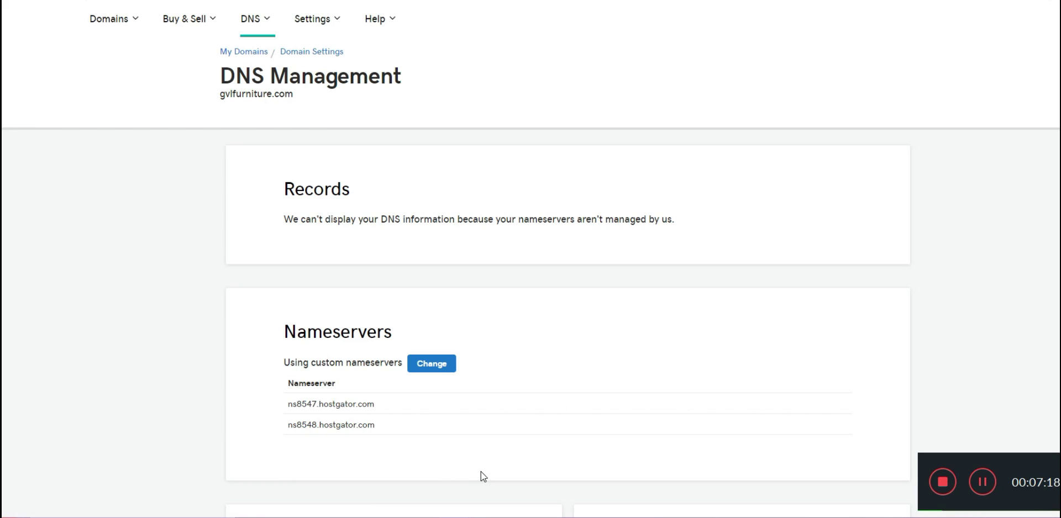
scroll(481, 472, down, 3)
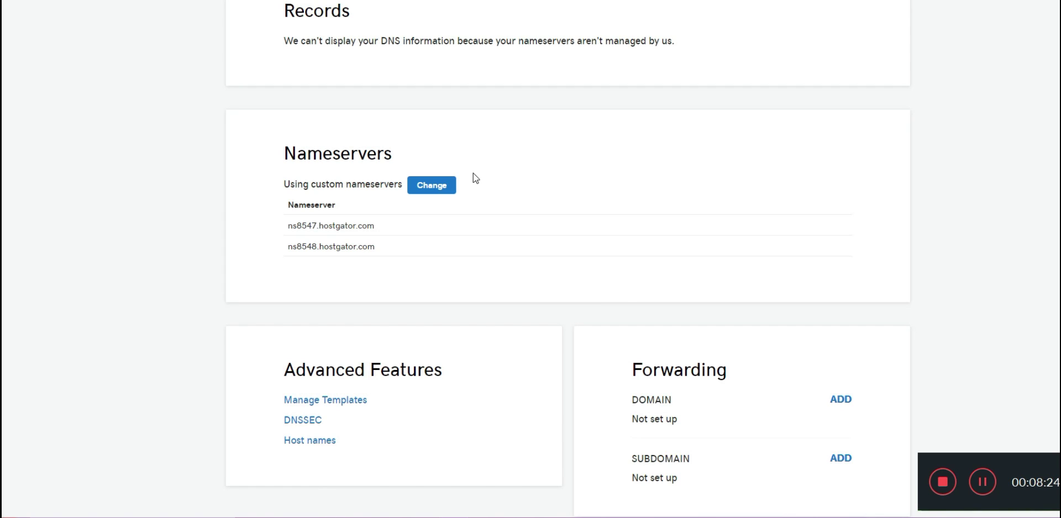
scroll(854, 288, down, 2)
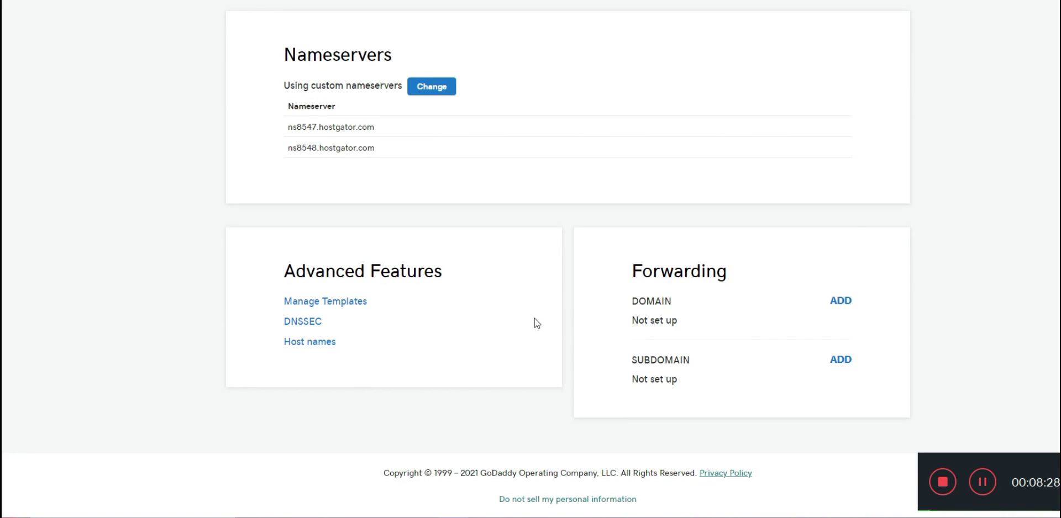
scroll(535, 320, up, 1)
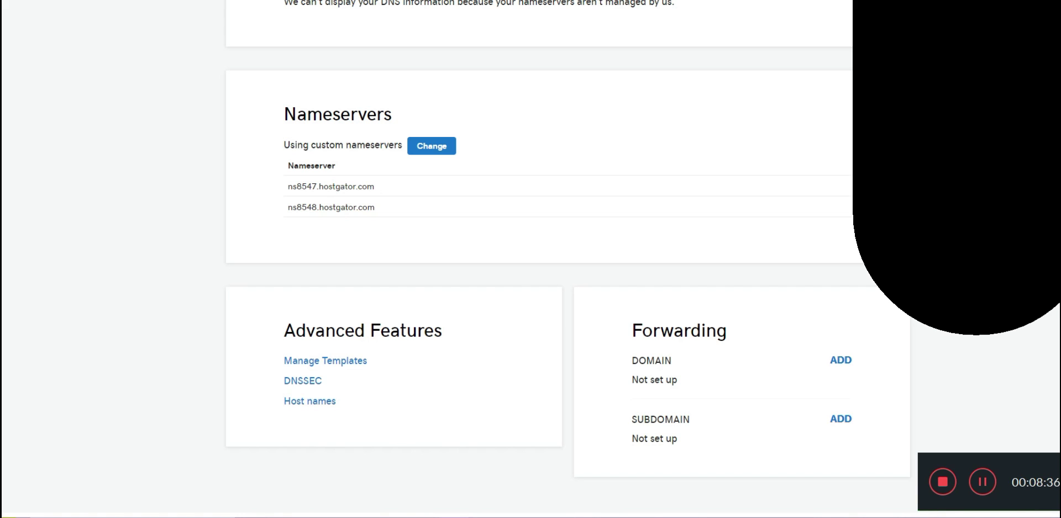
- Switch back to the HostGator cPanel, search its functions for "wordpress" and open WordPress Manager by Softaculous
key(ctrl+Tab)
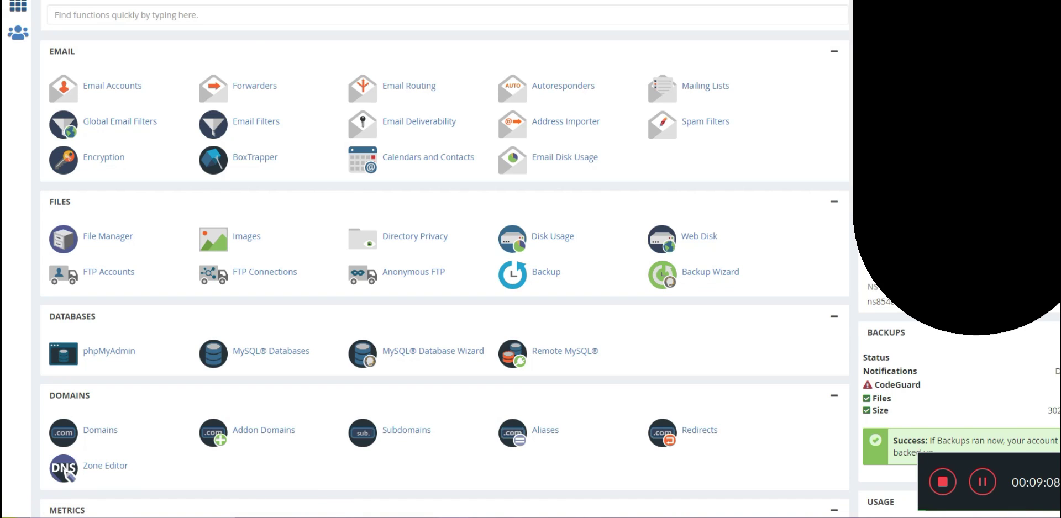
click(265, 11)
text(wordpress)
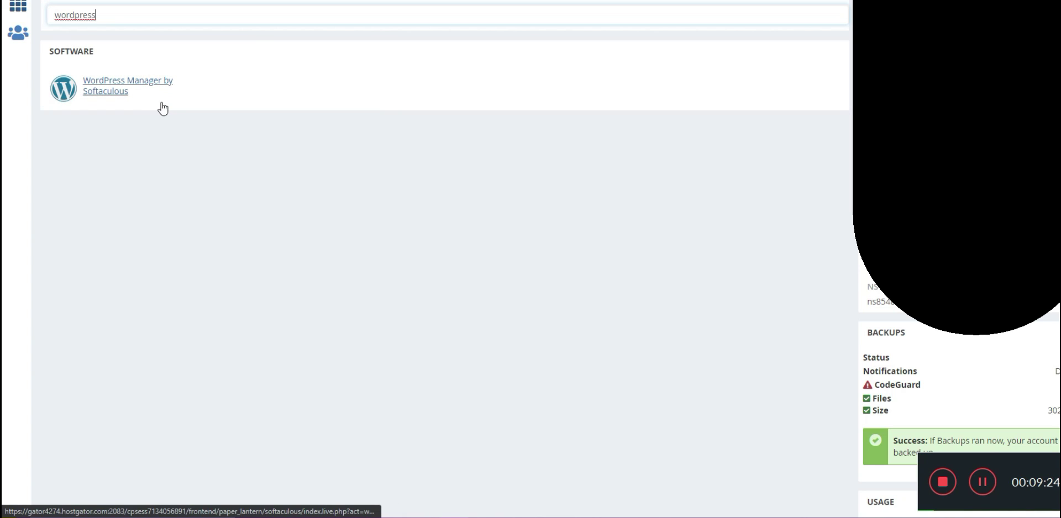
click(101, 92)
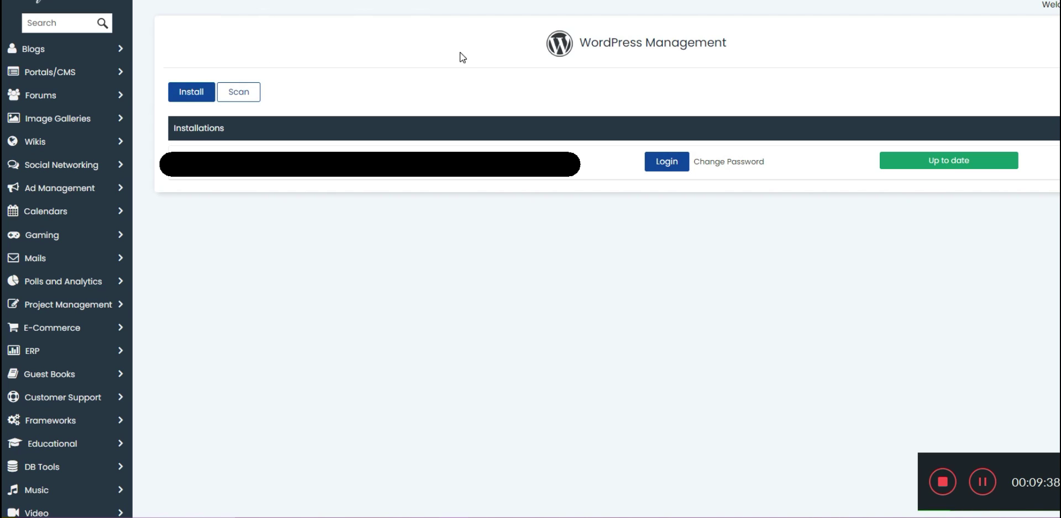
- Start a new WordPress installation and keep version 5.8 as the version to install
click(206, 101)
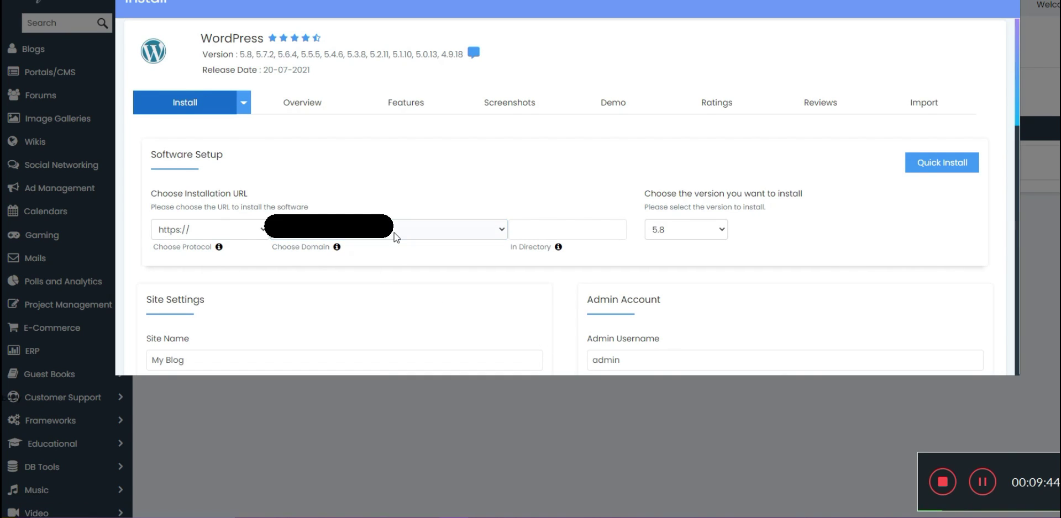
click(722, 230)
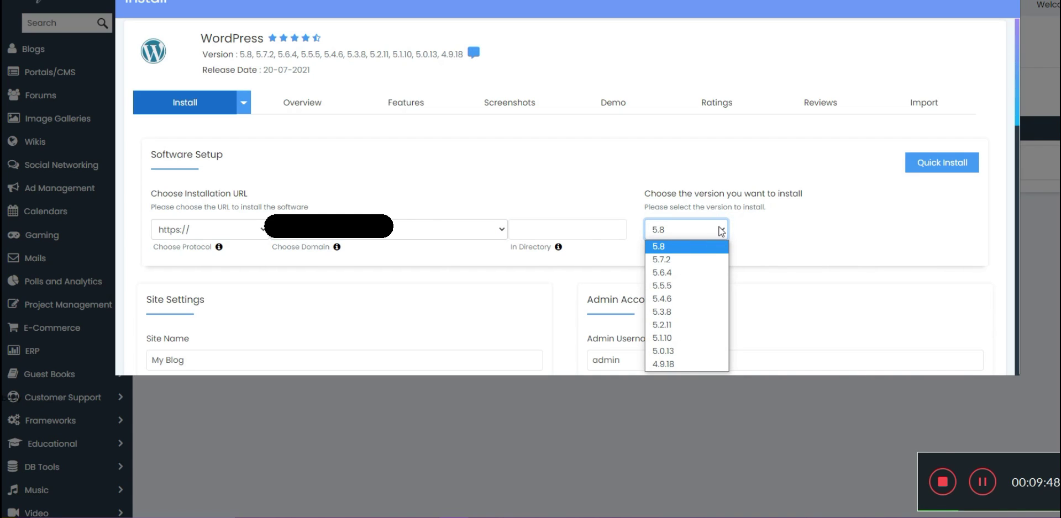
click(721, 231)
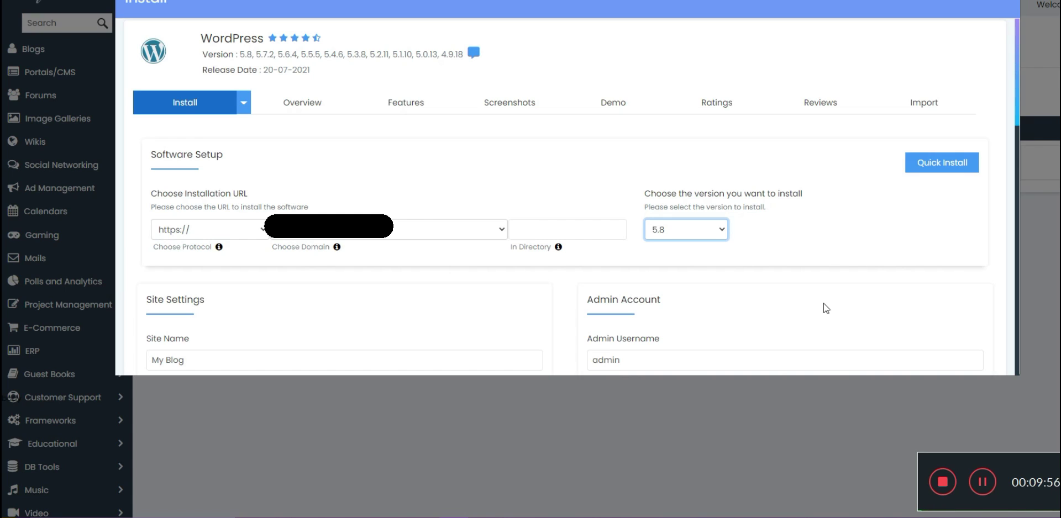
- Review the installation form's site settings, admin account, language, plugins, theme choices and the field for emailing installation details
scroll(619, 238, down, 4)
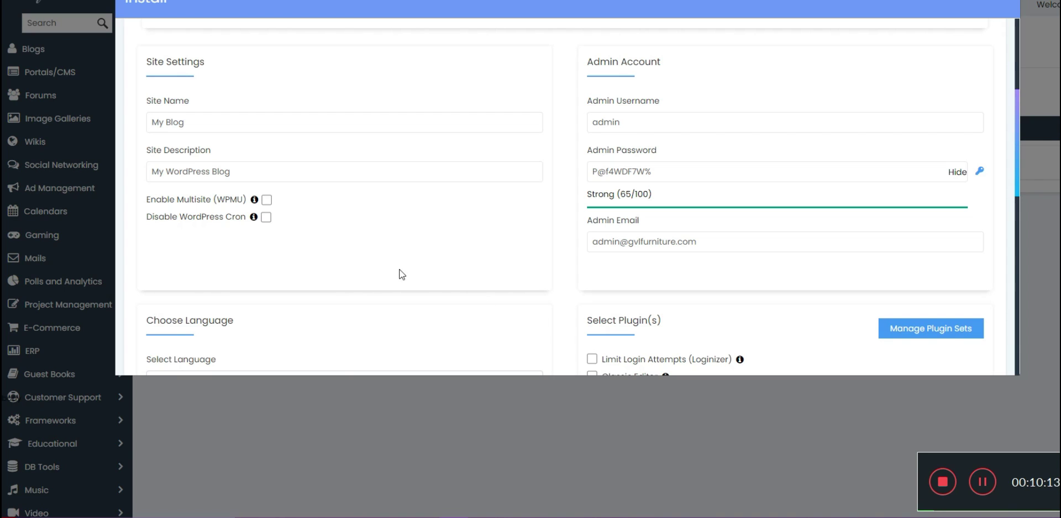
scroll(452, 266, down, 1)
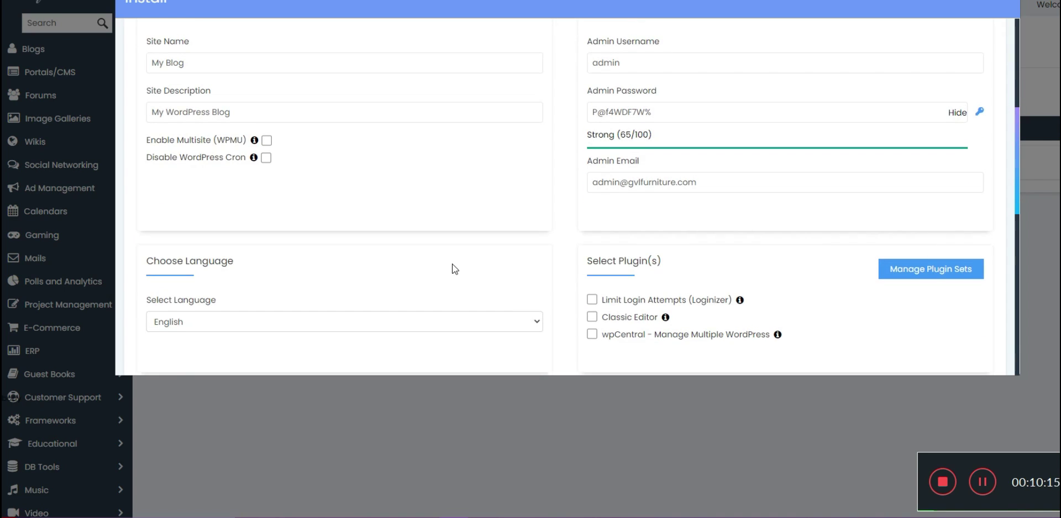
scroll(452, 264, down, 3)
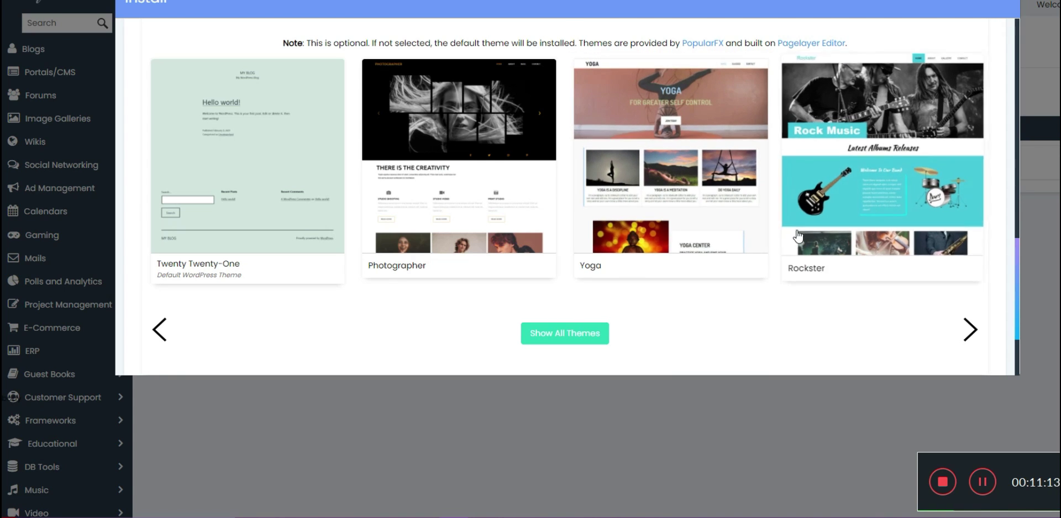
scroll(770, 226, down, 2)
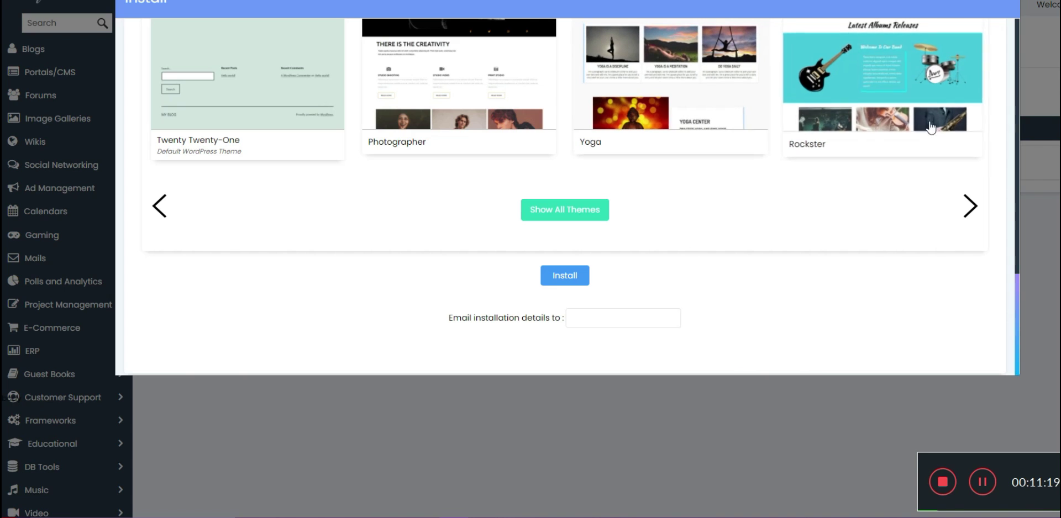
scroll(757, 265, up, 8)
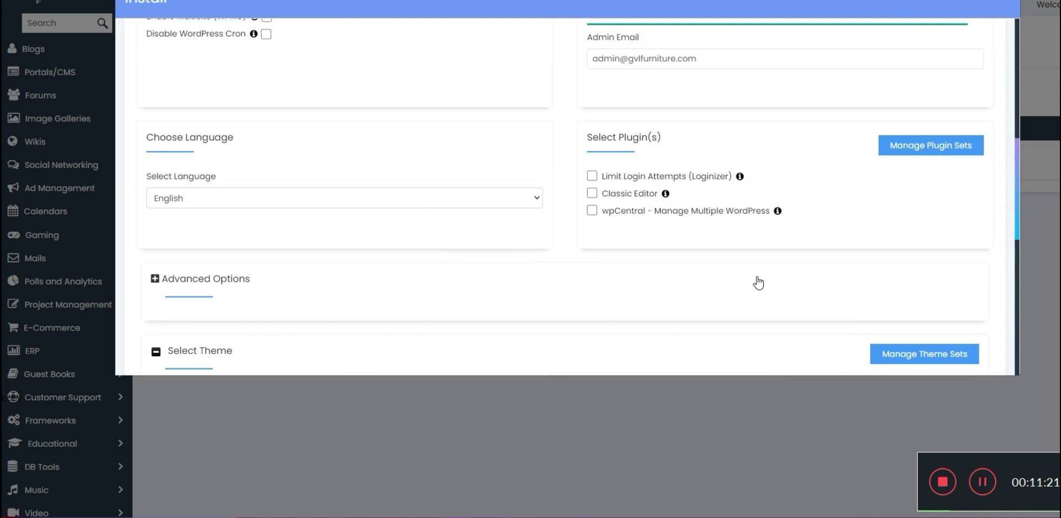
scroll(757, 281, down, 9)
click(652, 326)
click(652, 247)
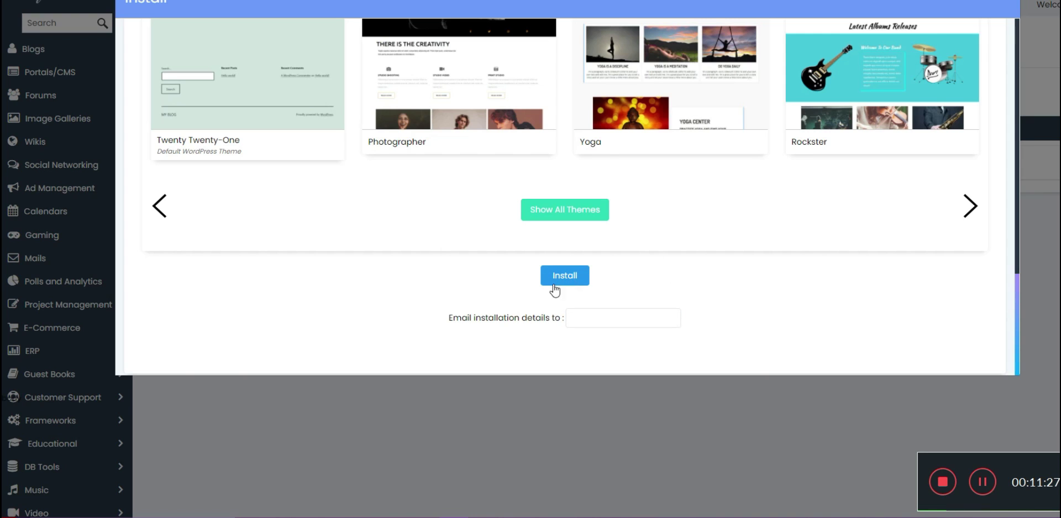
click(633, 317)
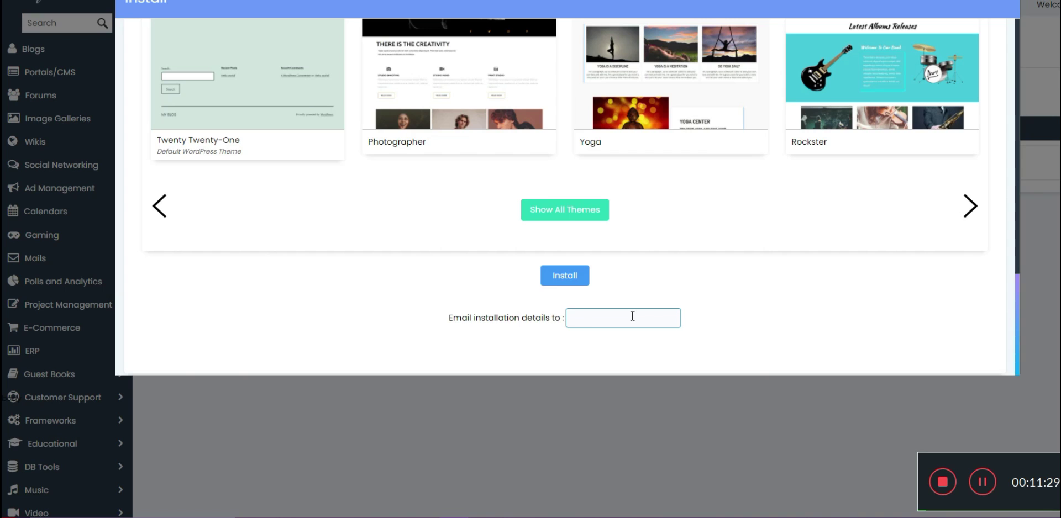
click(846, 253)
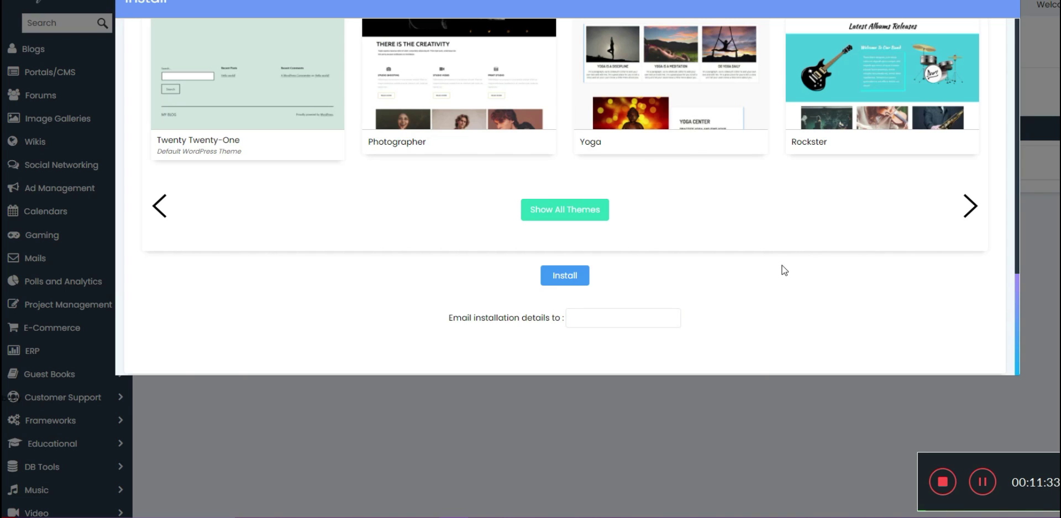